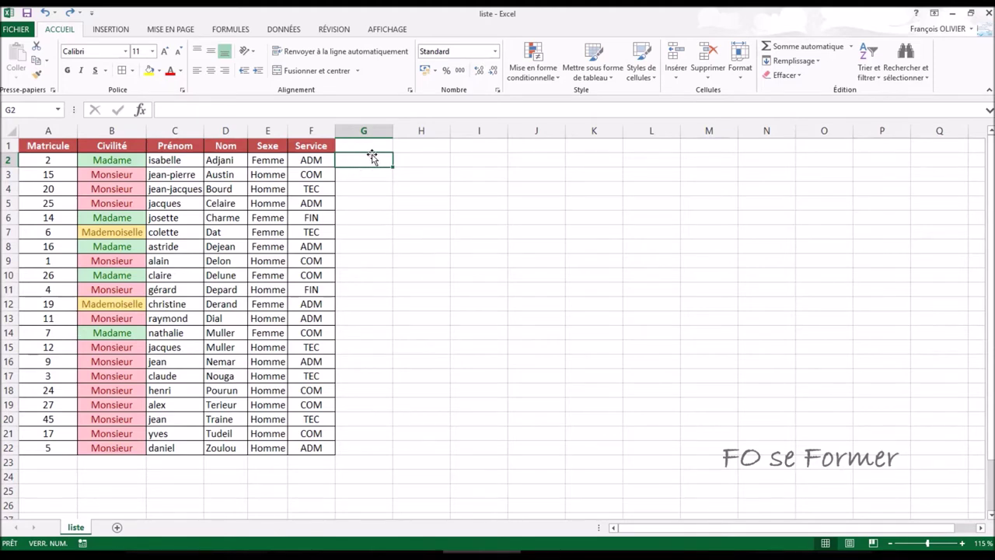
Begin a formula in cell G2, next to the staff table
type("=")
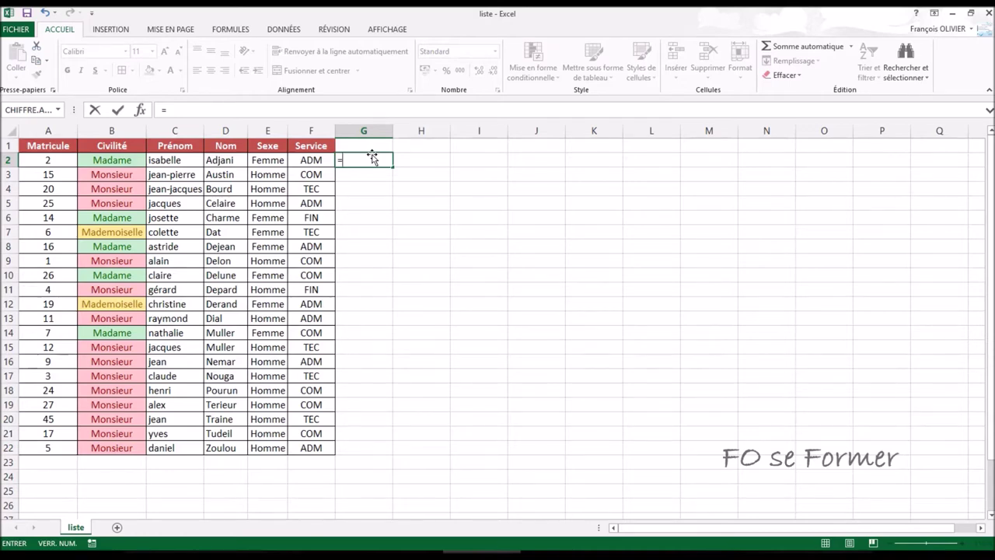
Enter =MAJUSCULE(D2) in G2, fill it down to G22, and copy the uppercase surnames
type("maj")
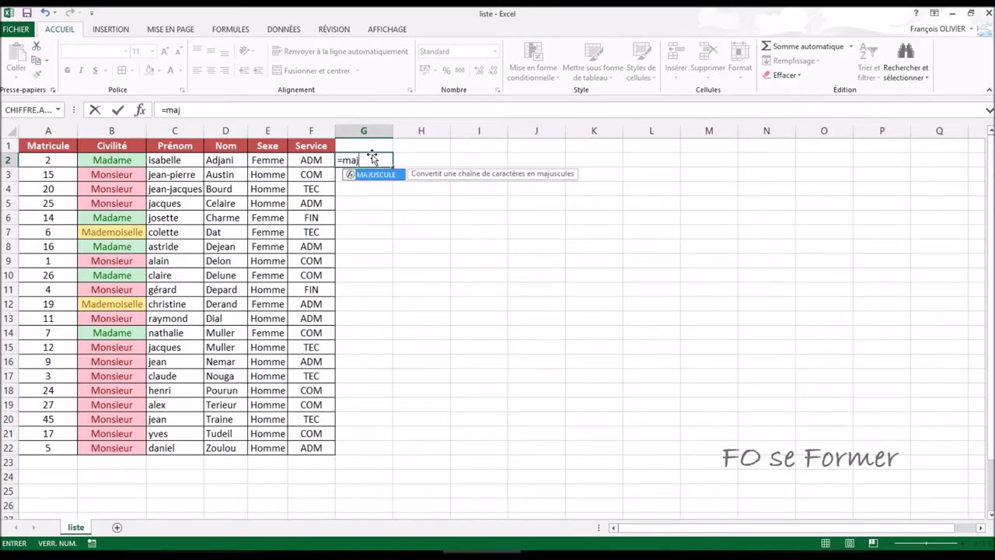
double_click(376, 175)
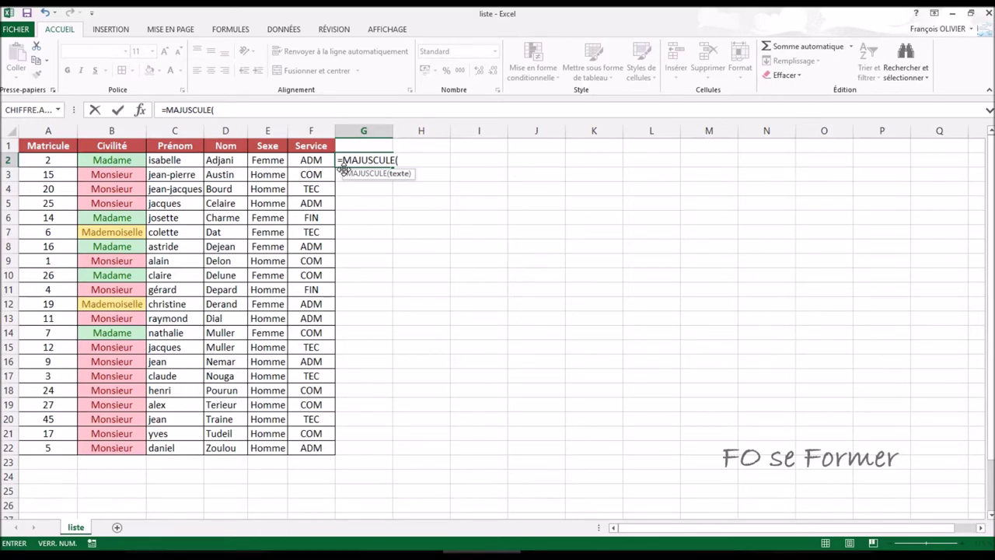
left_click(223, 159)
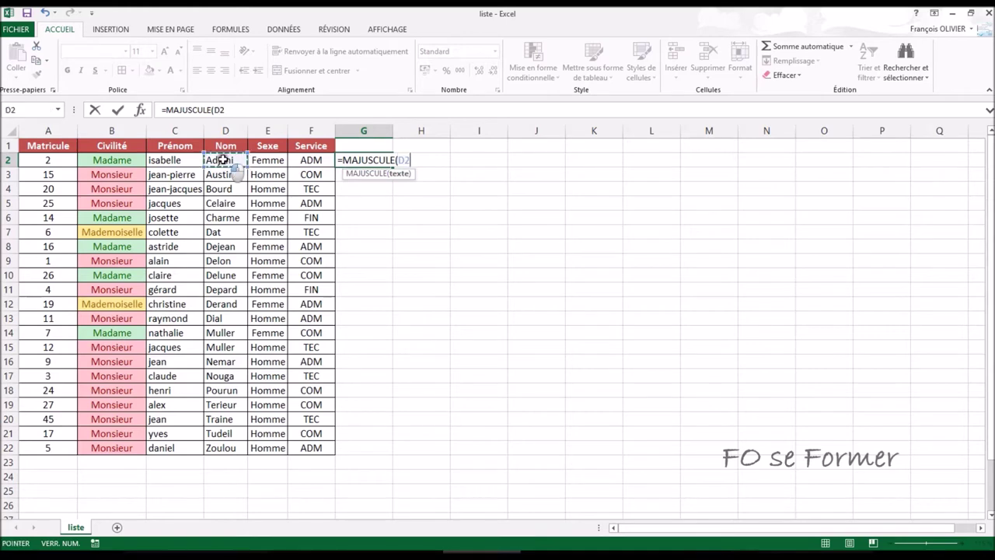
key("ctrl+Return")
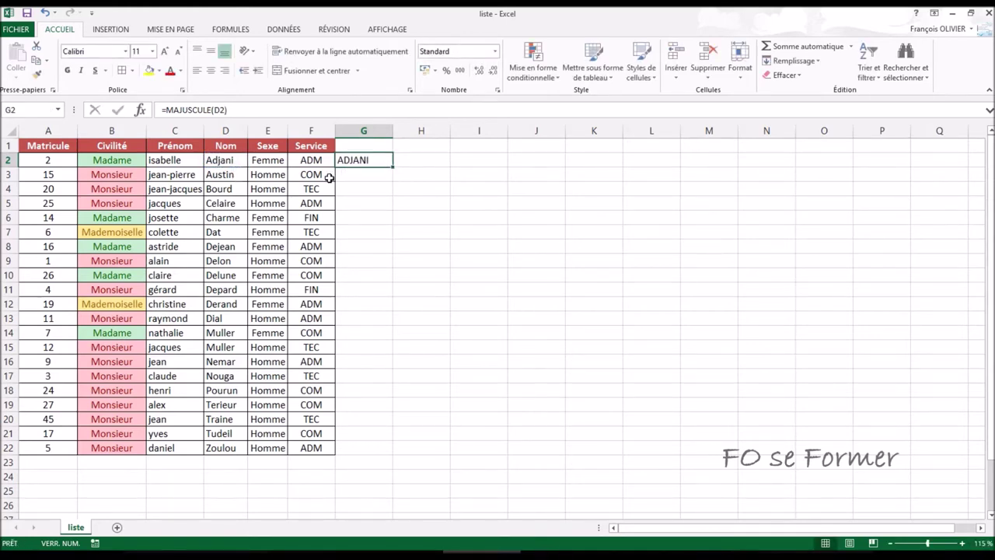
double_click(390, 168)
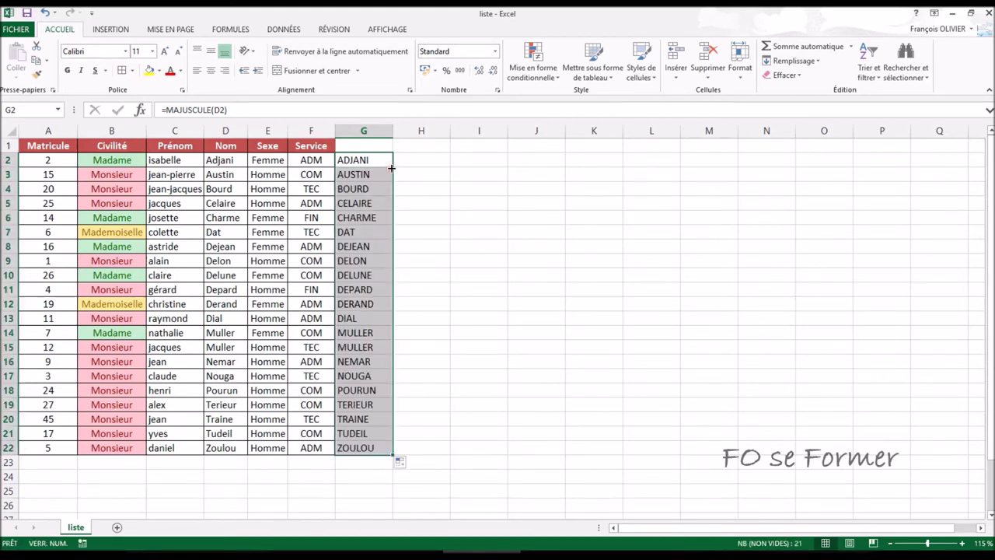
key("ctrl+c")
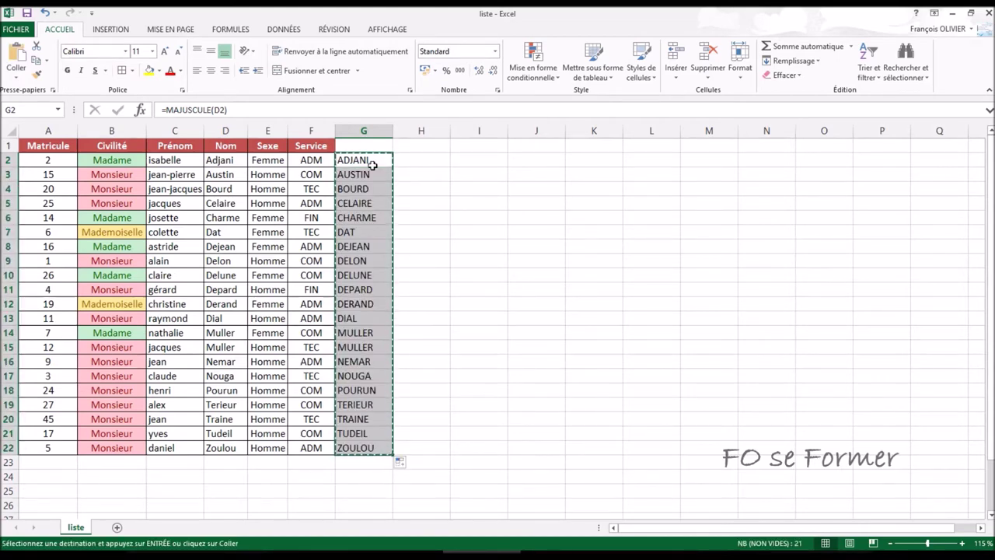
Paste the uppercase surnames as values over D2:D22 and cancel the copy marquee
left_click(226, 163)
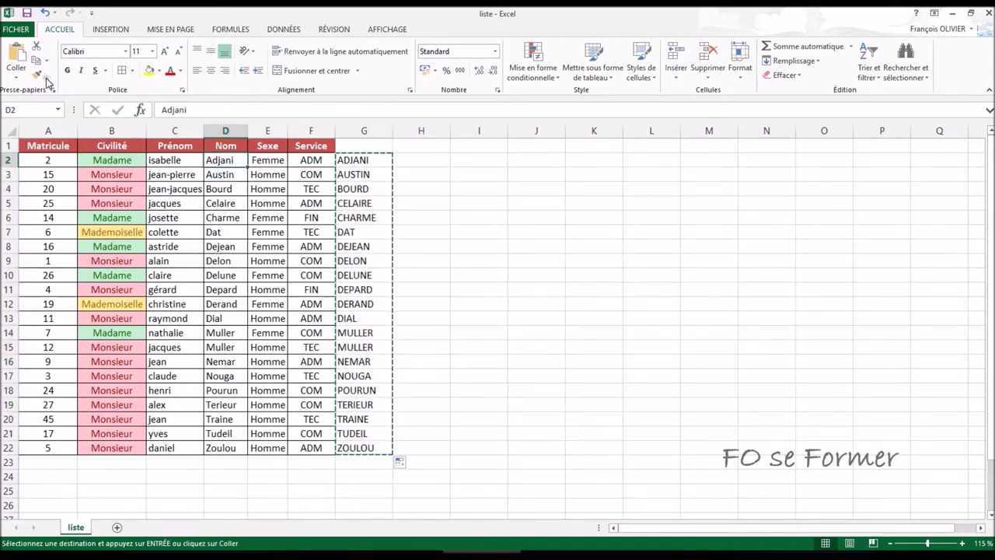
left_click(16, 70)
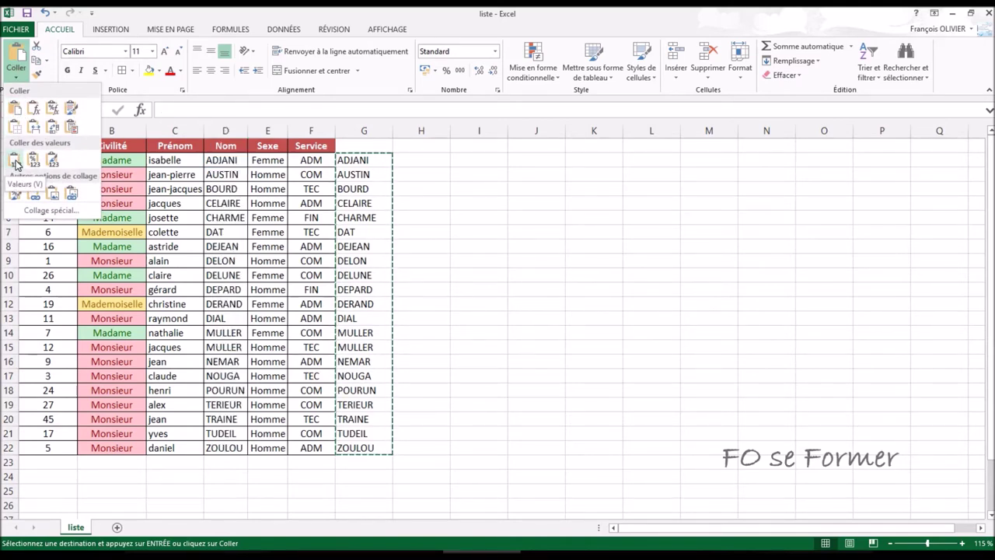
left_click(17, 162)
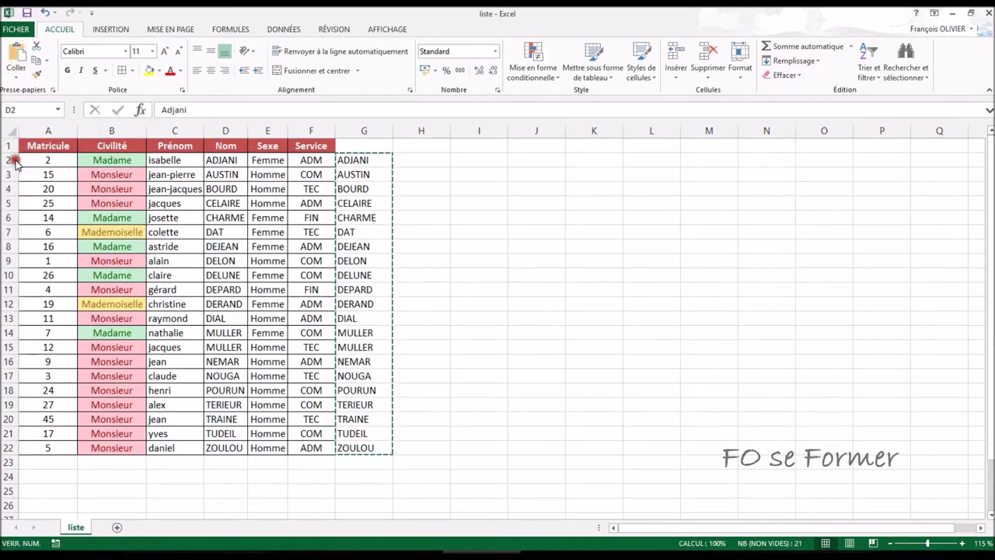
left_click(227, 161)
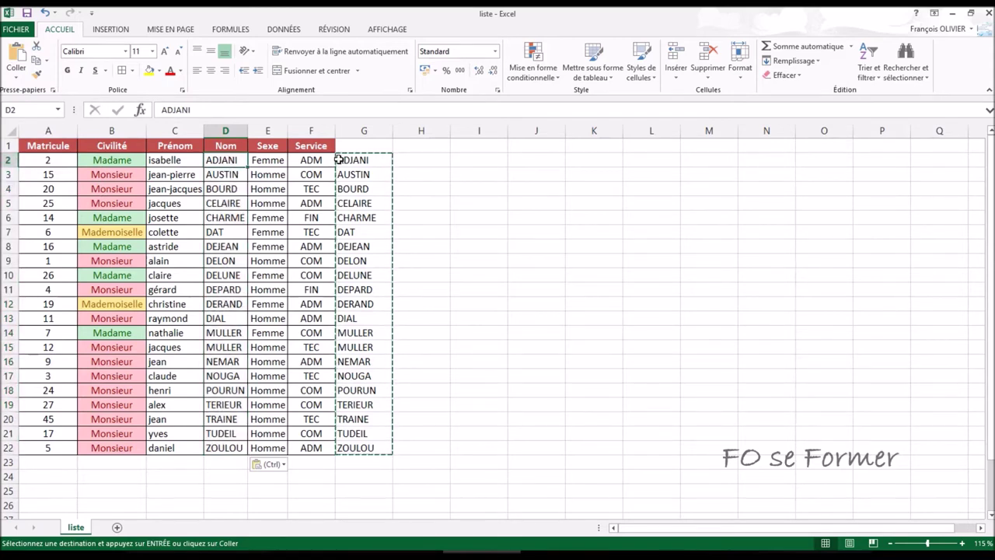
key("Escape")
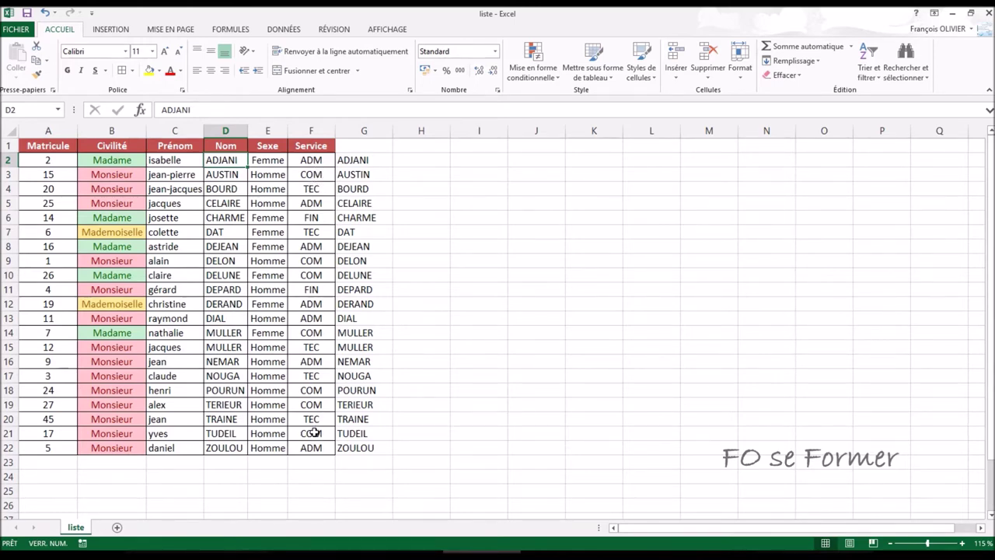
Replace G2 with =MINUSCULE(F2), fill it down to G22, and copy the lowercase Service codes
left_click(360, 161)
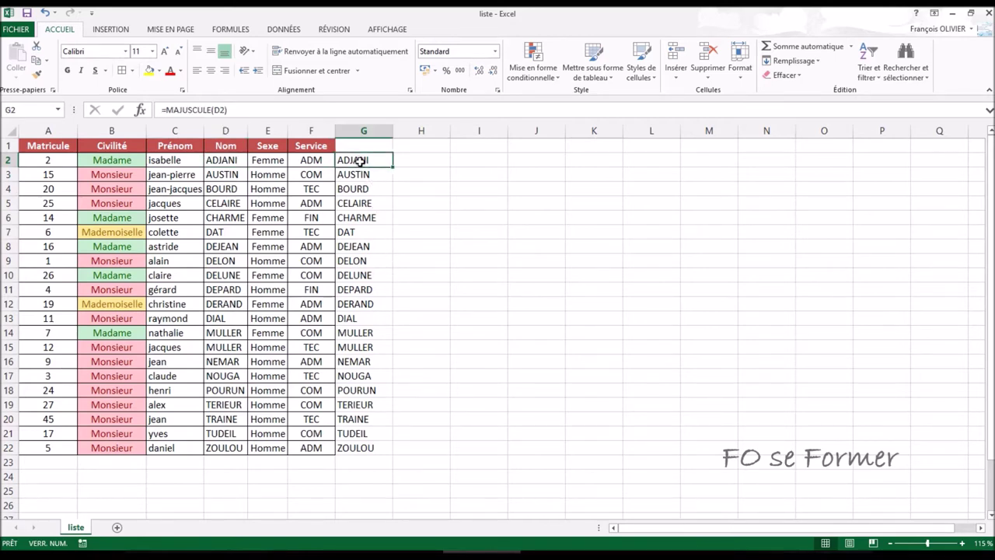
type("=")
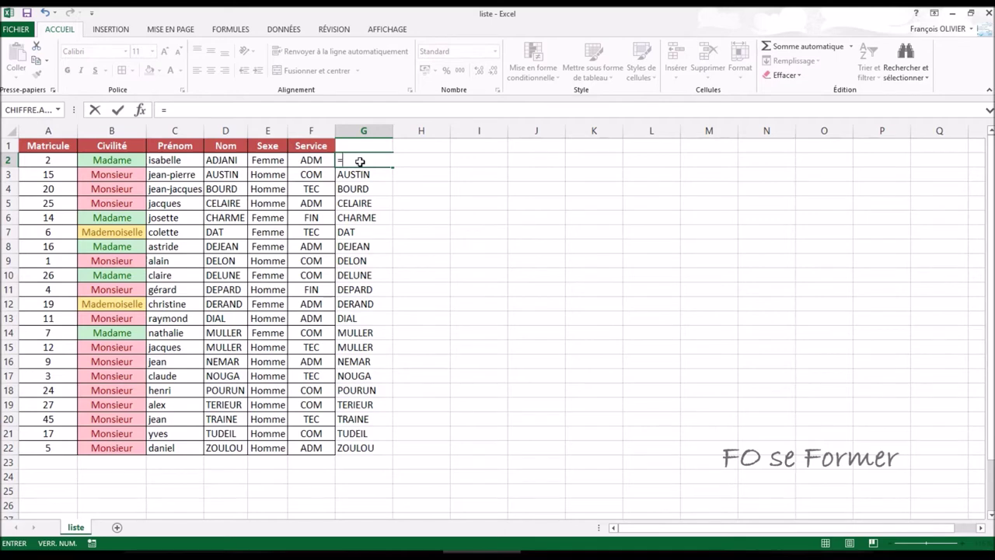
type("min")
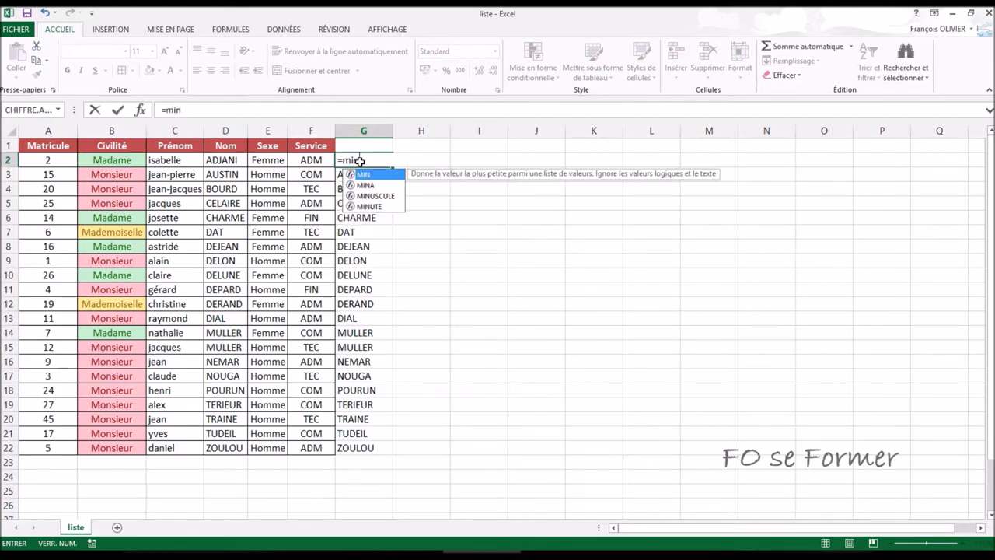
type("u")
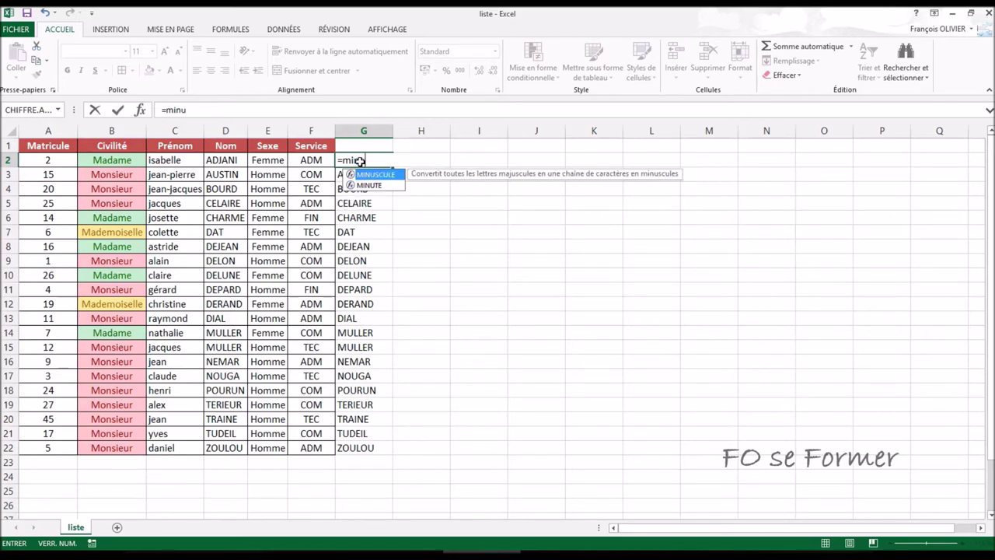
left_click(383, 177)
left_click(382, 177)
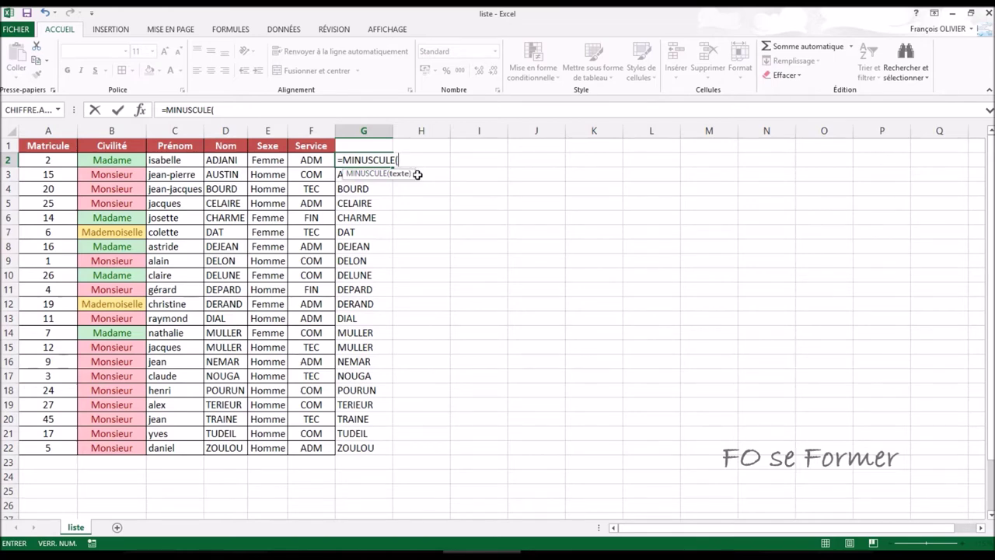
left_click(313, 159)
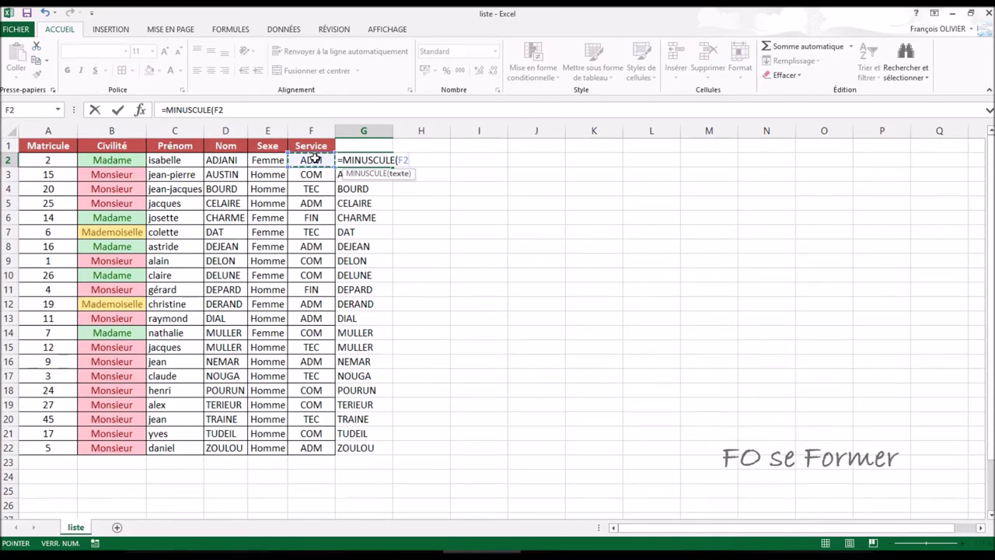
key("ctrl+Return")
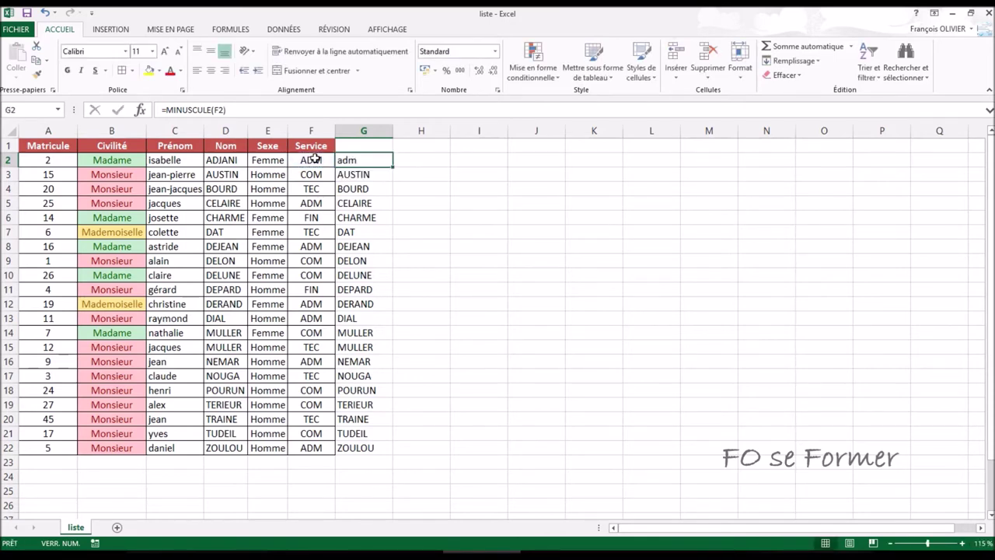
double_click(394, 168)
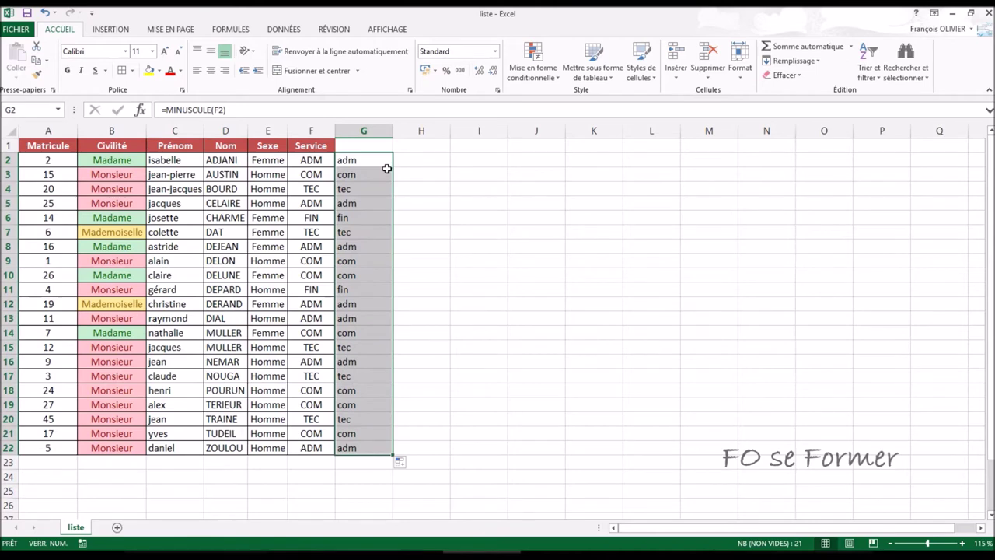
key("ctrl+c")
Paste the lowercase Service codes as values over F2:F22
left_click(321, 160)
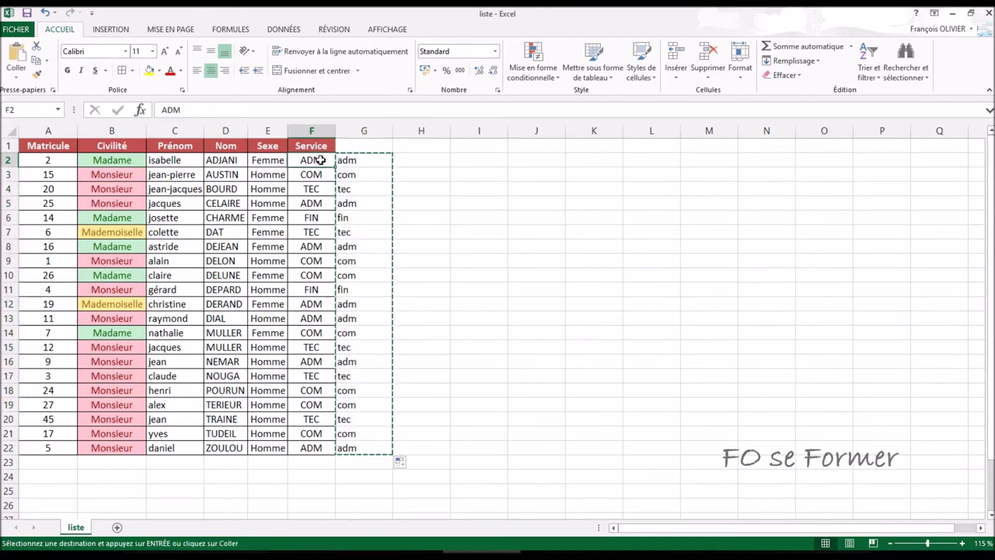
left_click(19, 78)
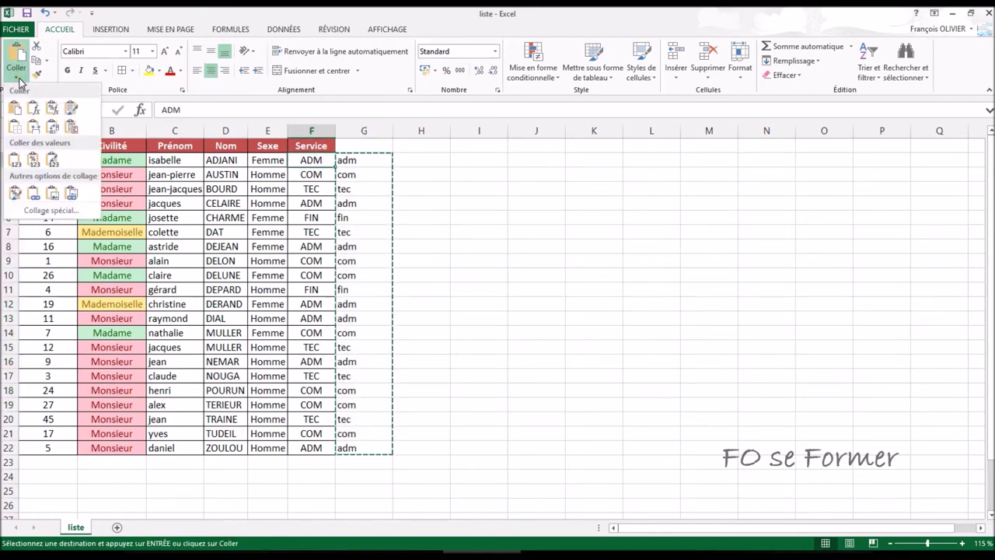
left_click(15, 163)
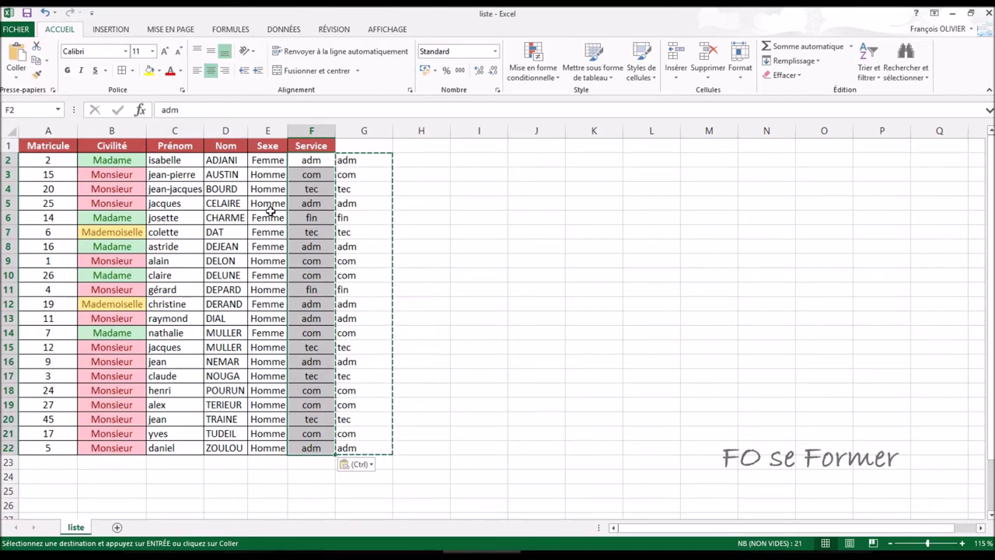
Review the lowercase first names in column C, such as jean-pierre and jean-jacques
left_click(185, 164)
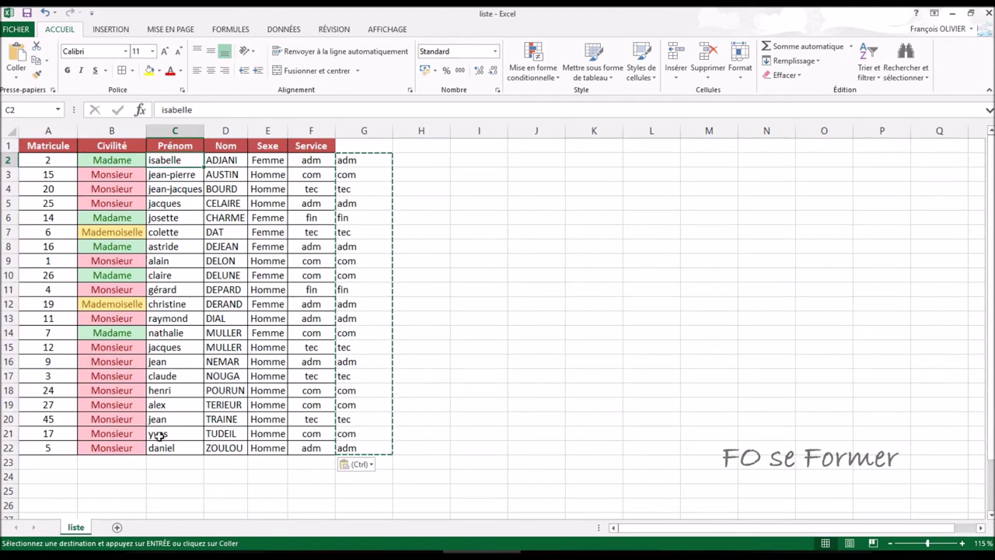
left_click(156, 173)
left_click(181, 189)
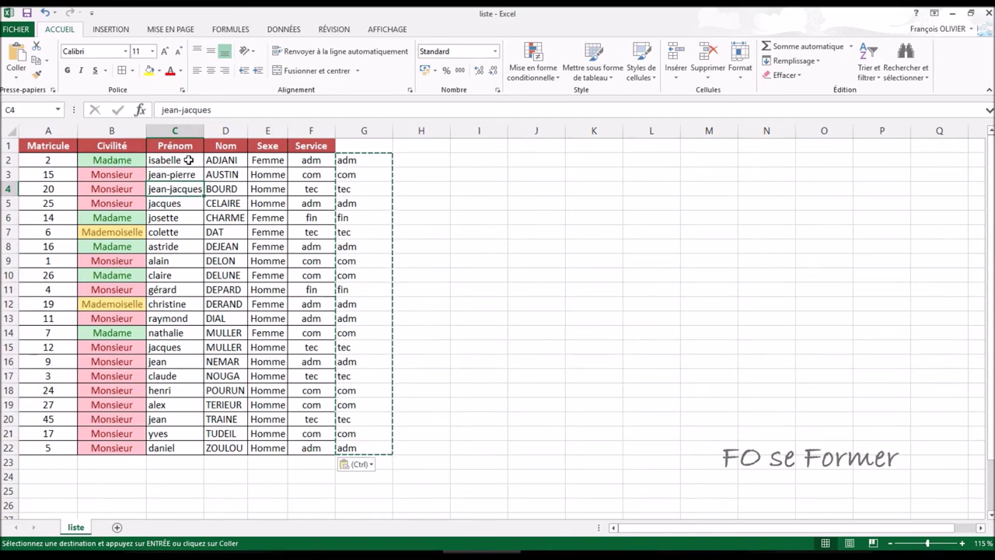
left_click(359, 161)
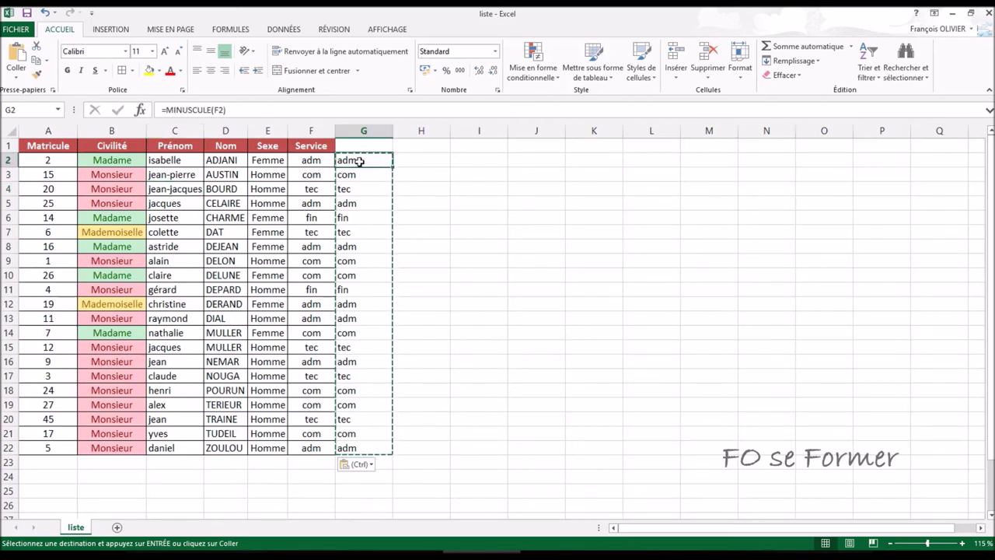
Enter =NOMPROPRE(C2) in G2, fill it down to G22, and copy the capitalised first names
double_click(359, 161)
key("Escape")
type("=")
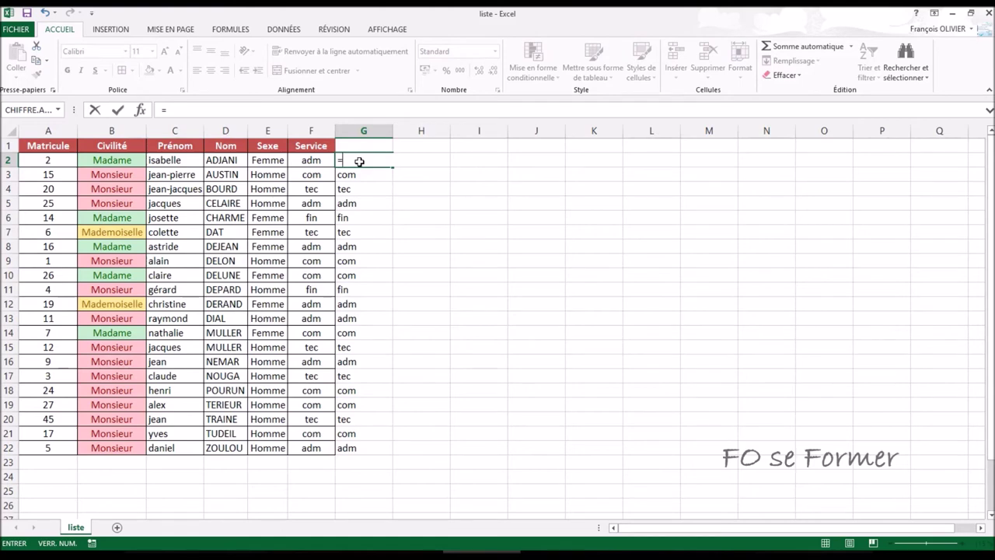
type("no")
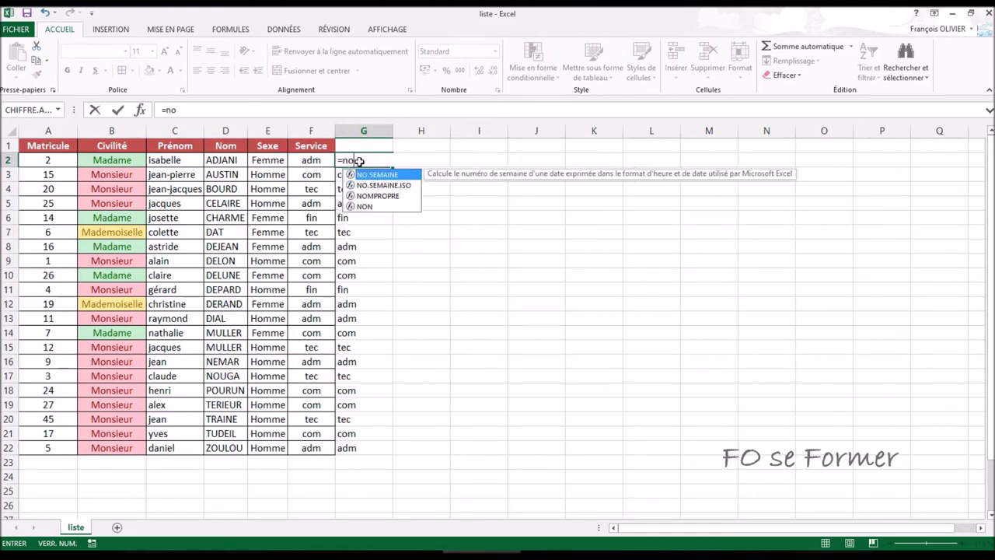
type("m")
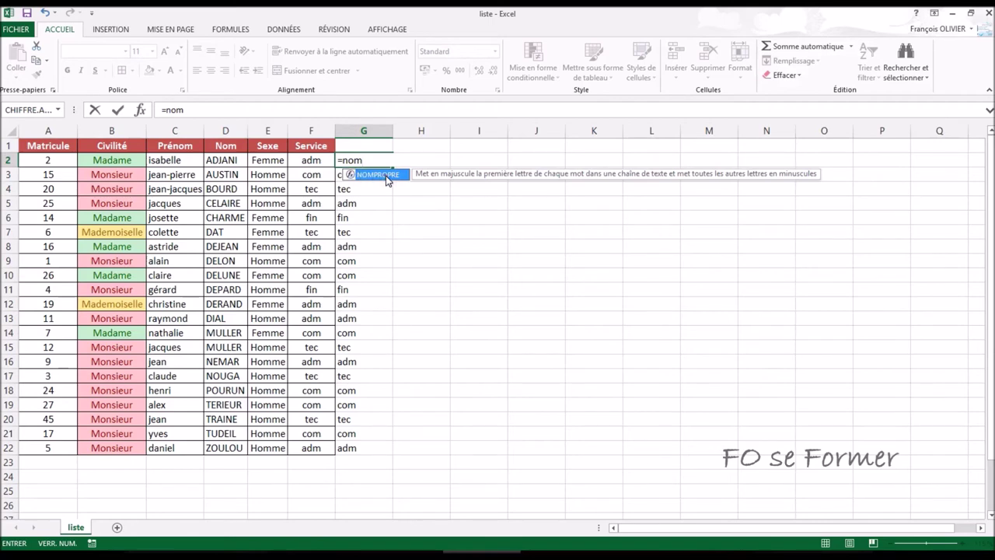
double_click(393, 176)
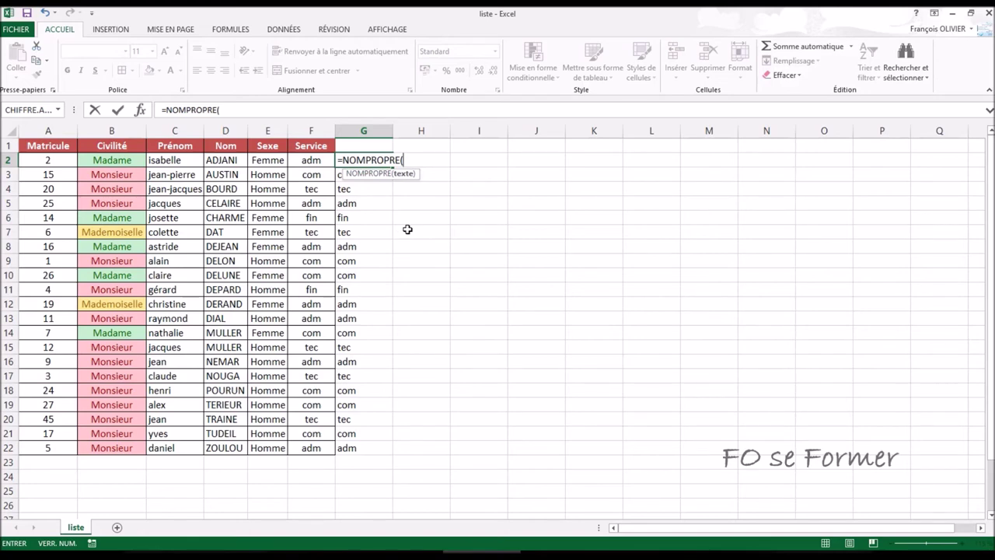
left_click(174, 161)
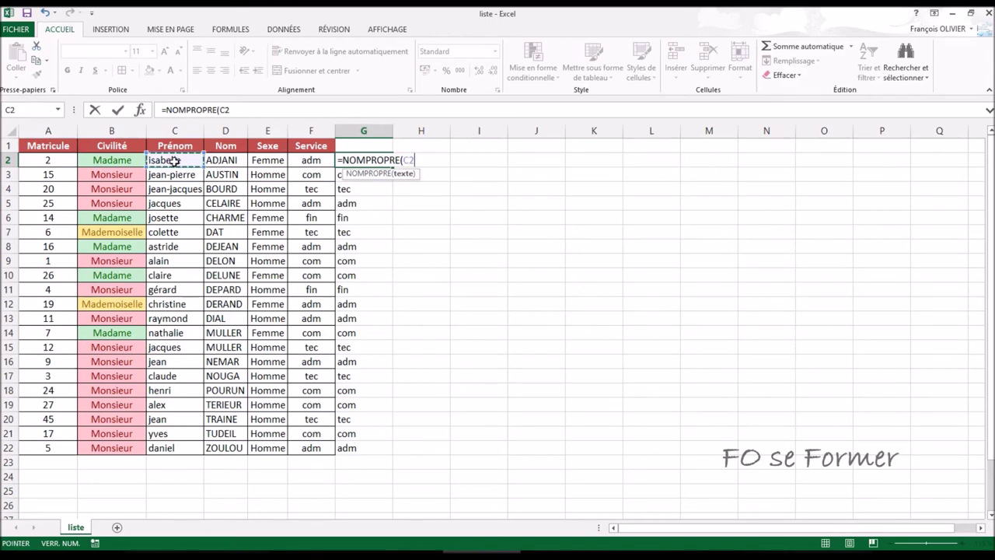
key("ctrl+Return")
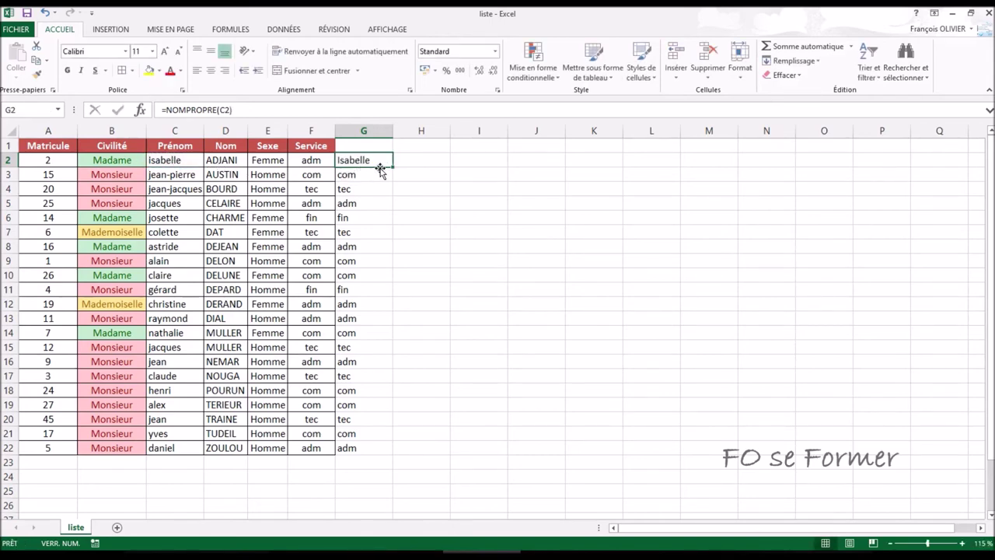
double_click(393, 167)
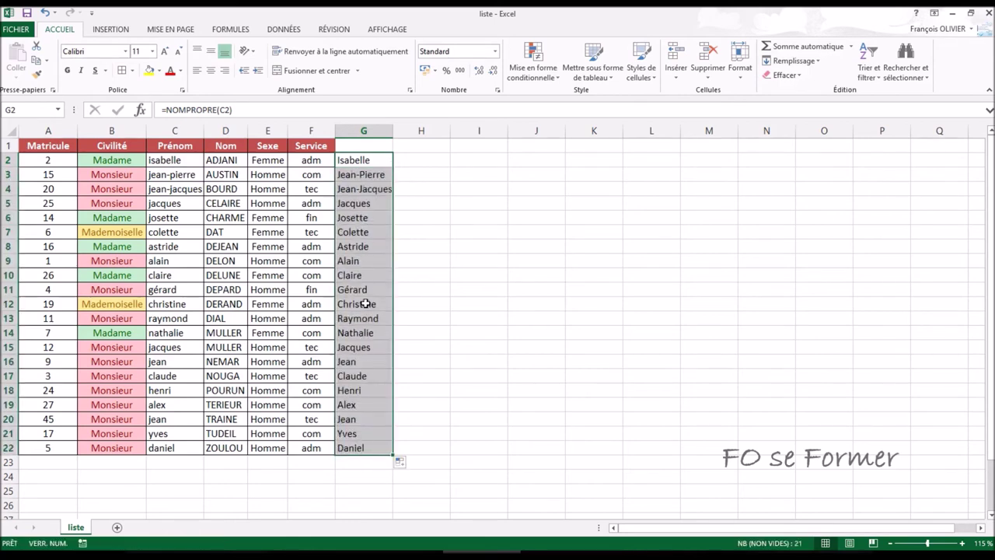
key("ctrl+c")
left_click(178, 161)
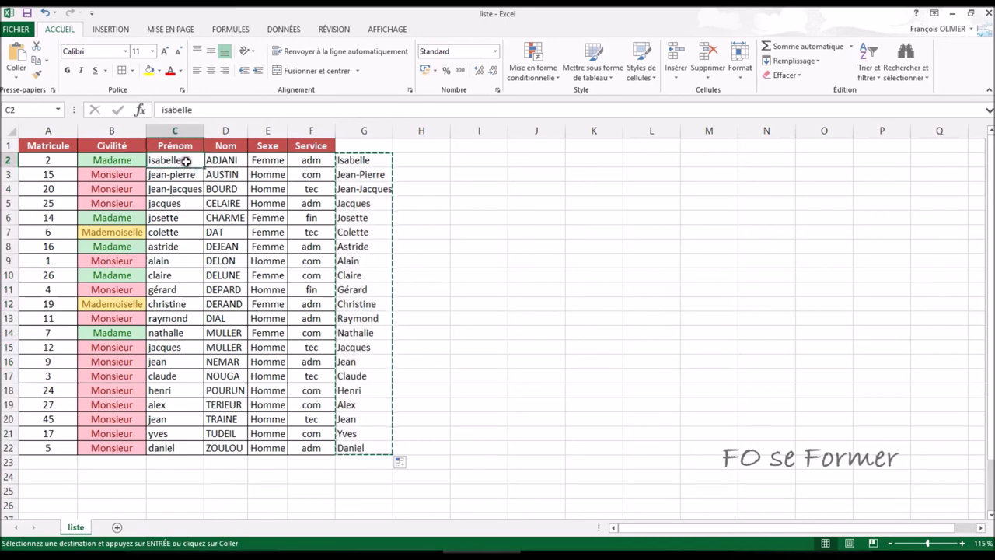
Paste the capitalised first names as values into Prénom and delete helper formulas G2:G22
left_click(17, 70)
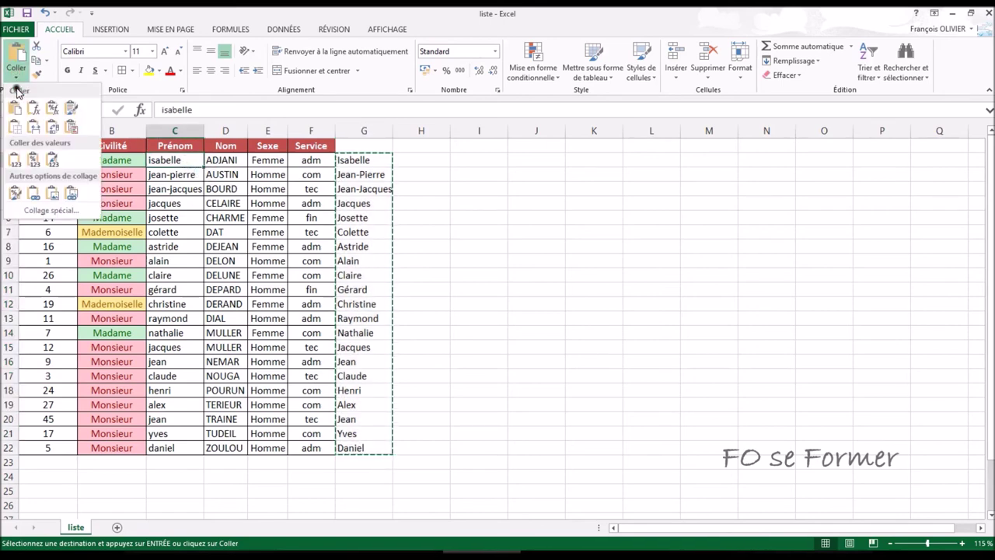
left_click(14, 159)
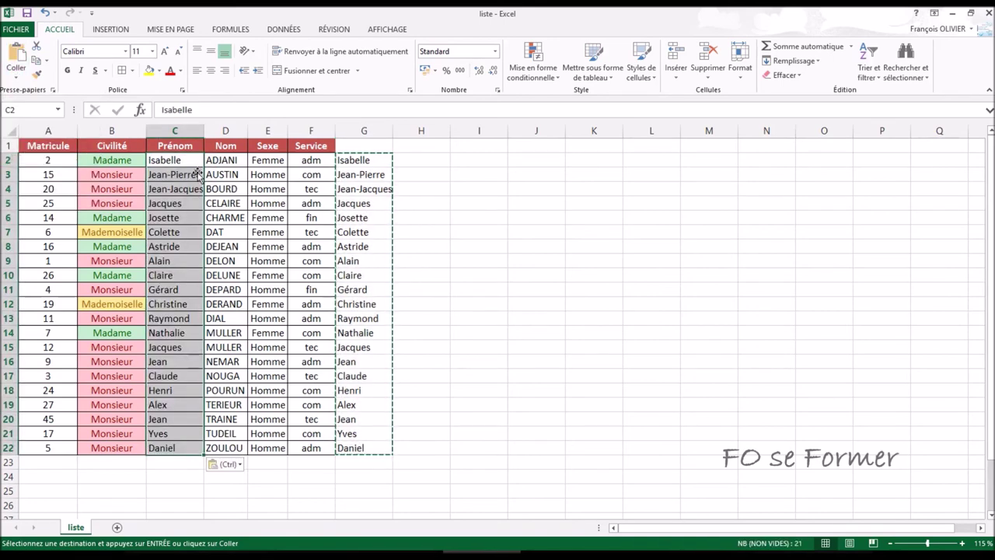
left_click(382, 161)
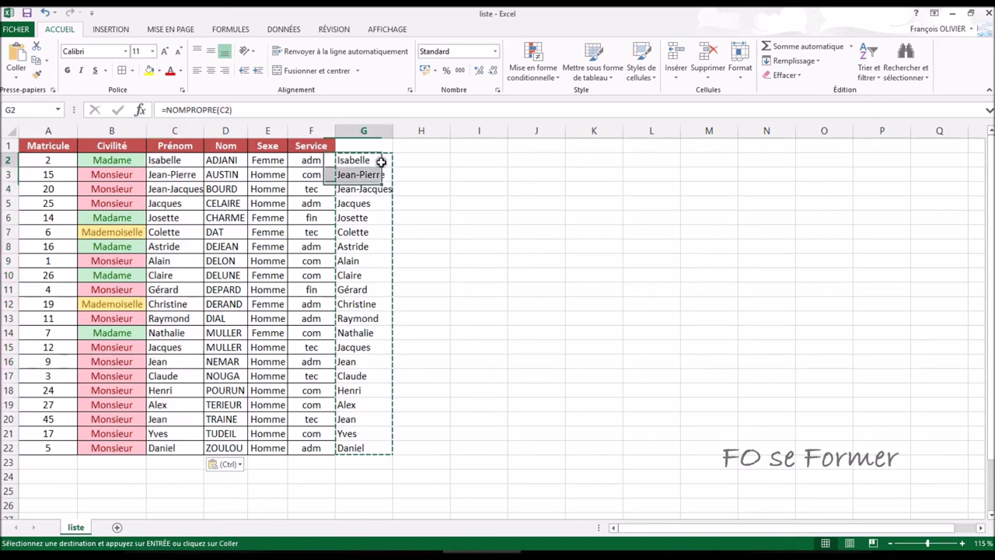
left_click_drag(382, 161, 380, 449)
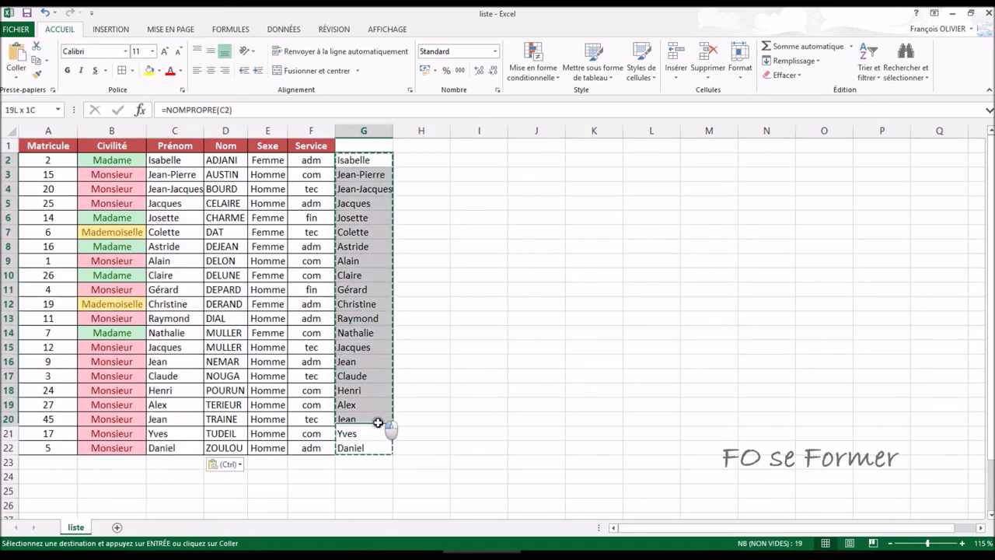
key("Delete")
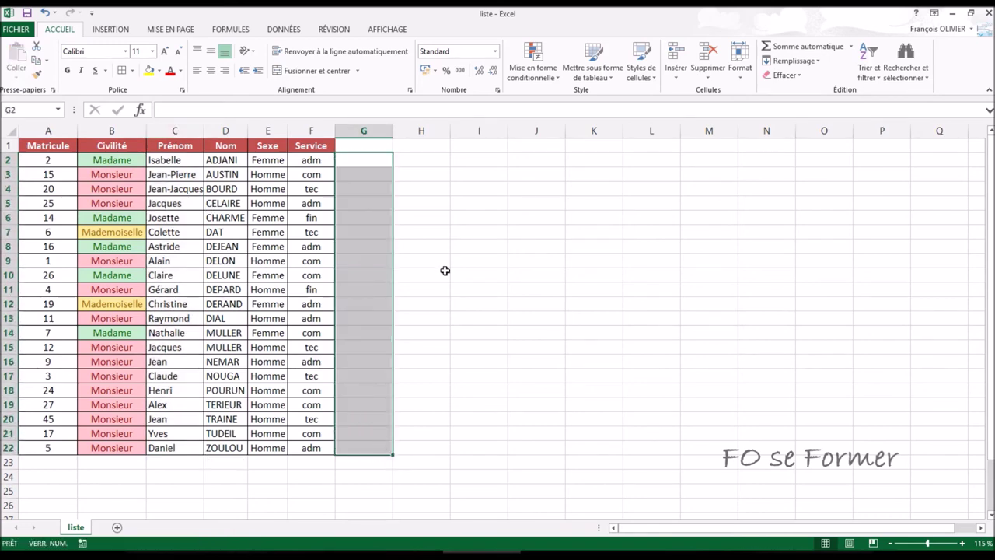
left_click(443, 265)
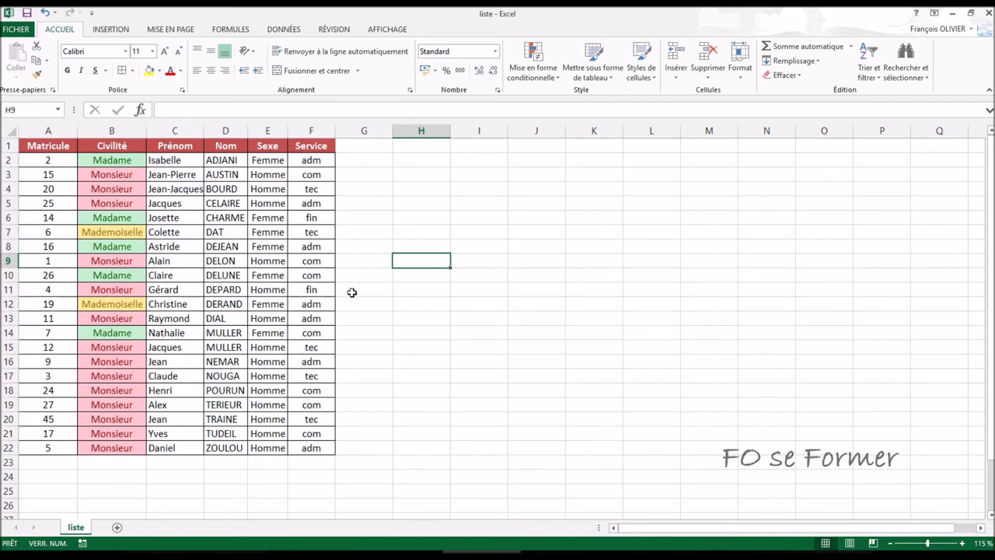